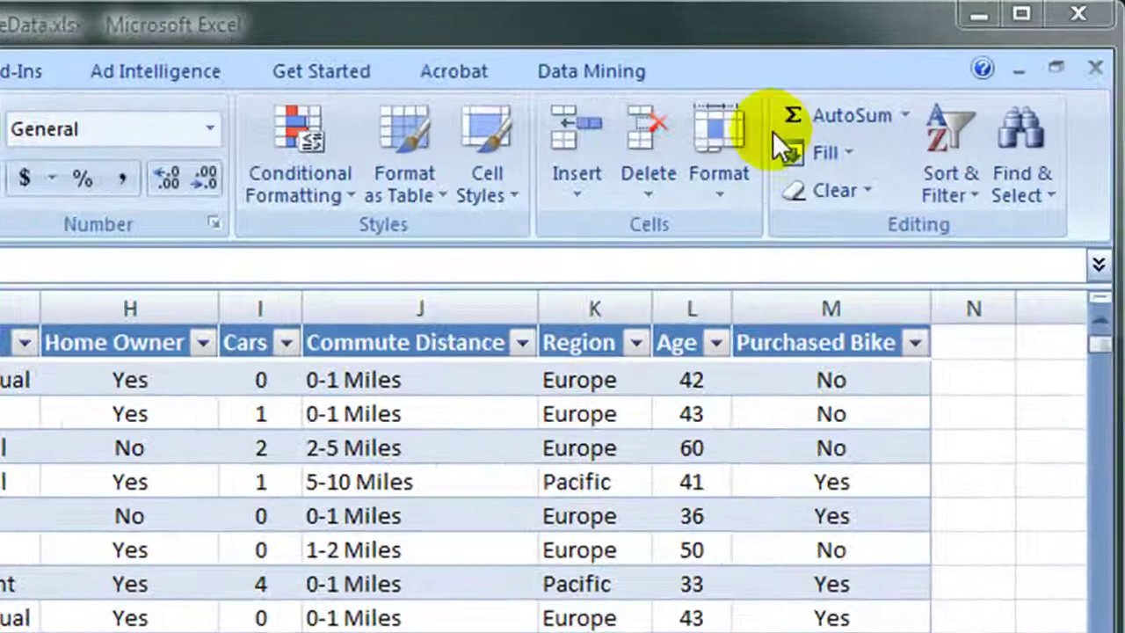
# - Select a cell in the bike-buyer table and show the Table Tools Analyze ribbon
pyautogui.click(606, 75)
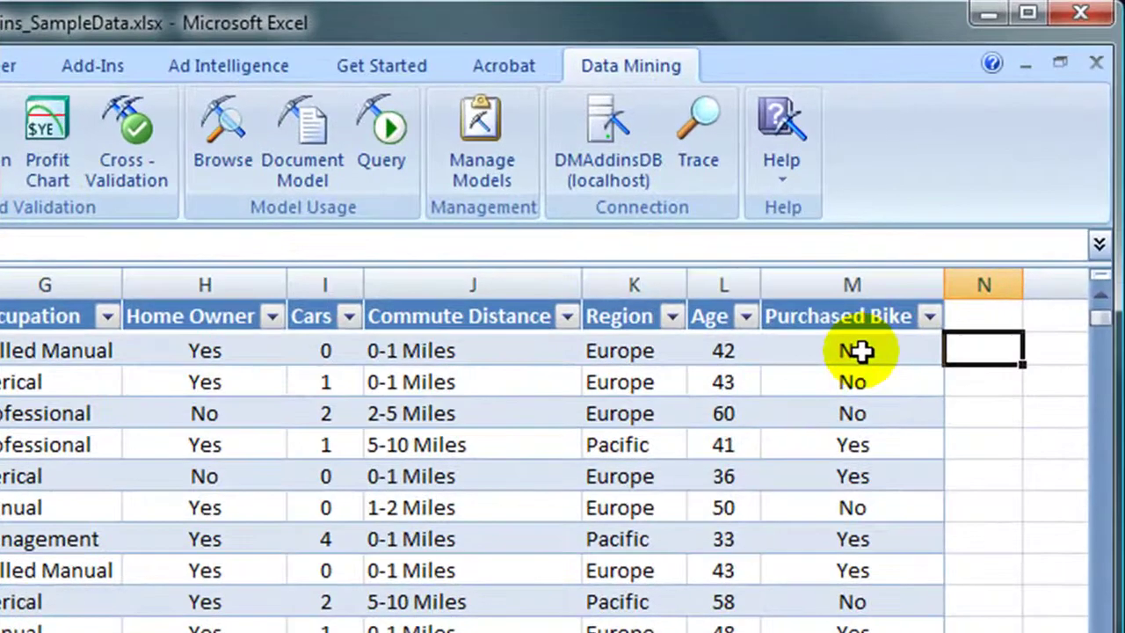
pyautogui.click(861, 350)
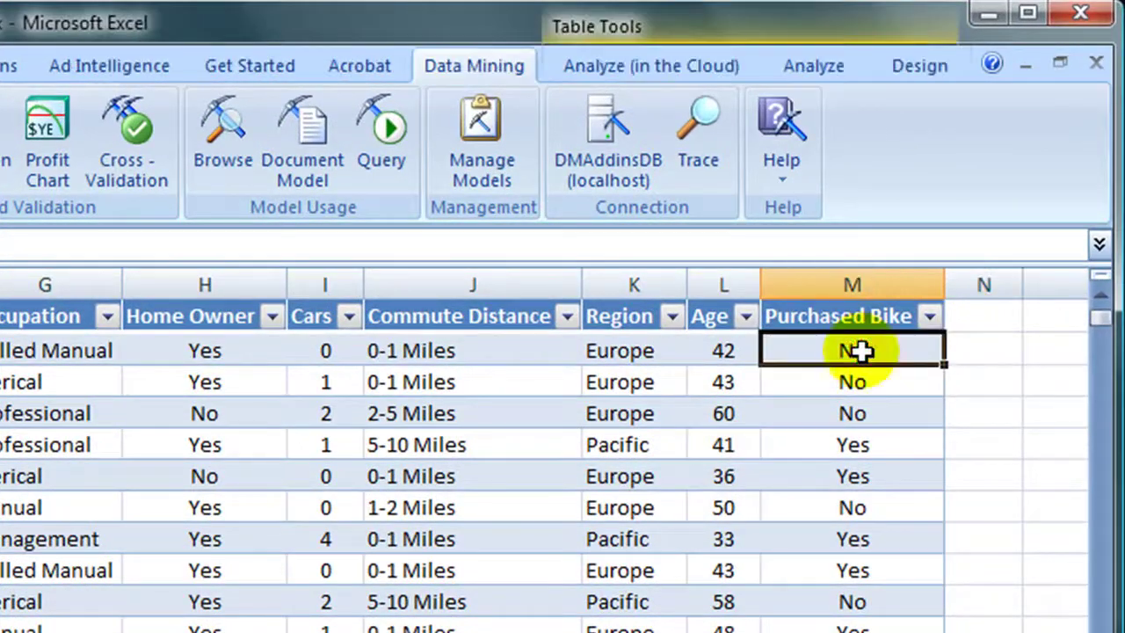
pyautogui.click(820, 63)
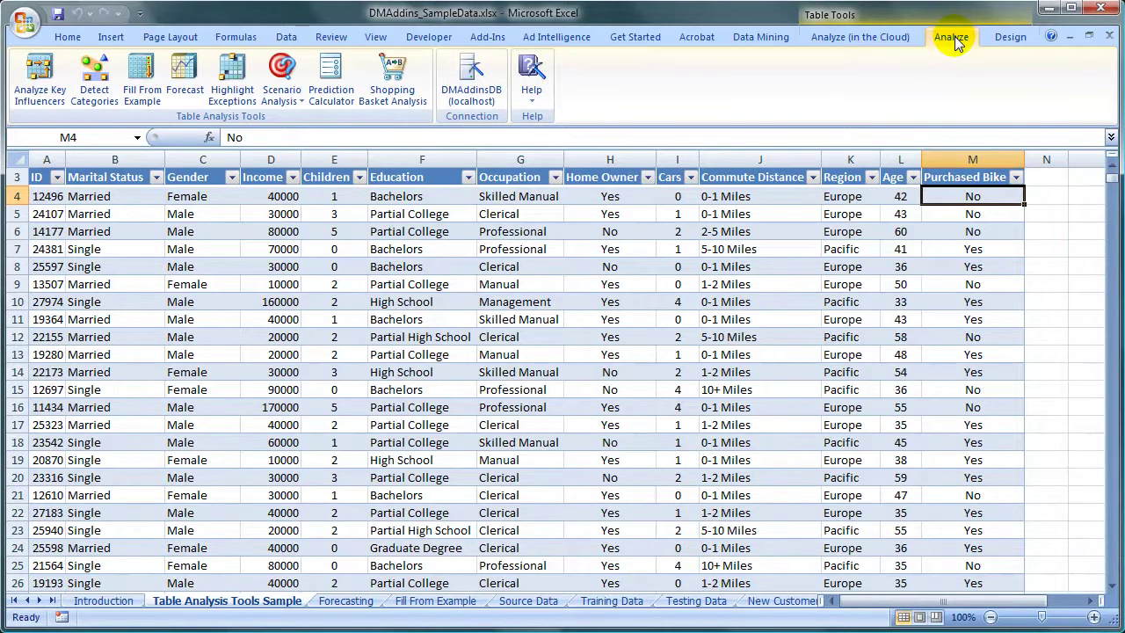
# - Run Detect Categories on all columns except ID, with Auto-detect category count and Append enabled
pyautogui.click(86, 77)
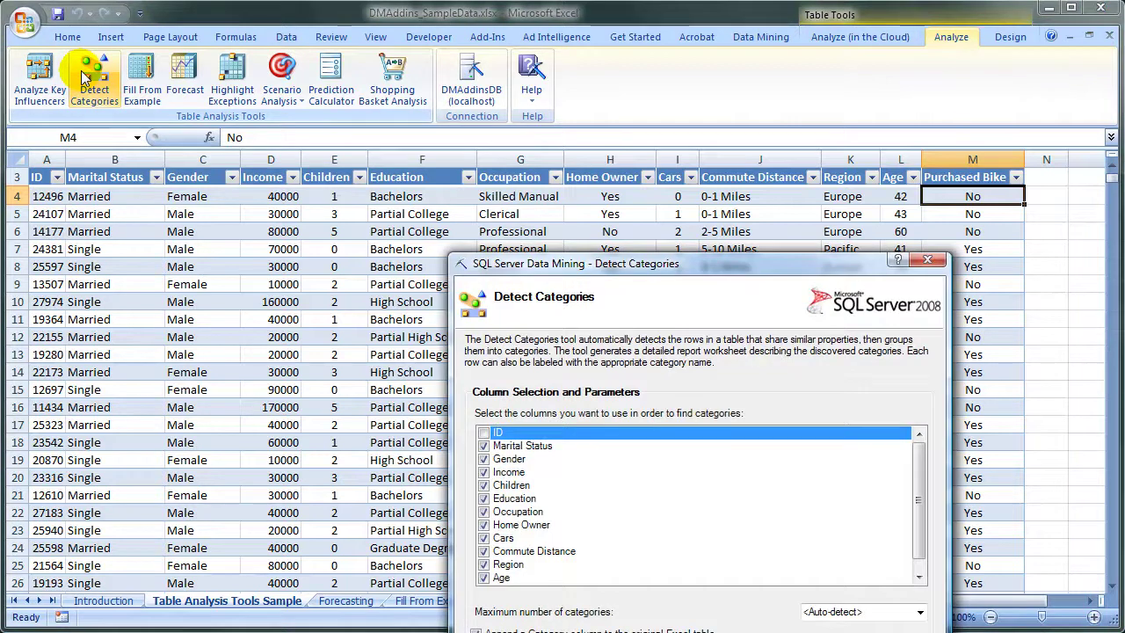
pyautogui.moveTo(607, 263); pyautogui.dragTo(605, 191)
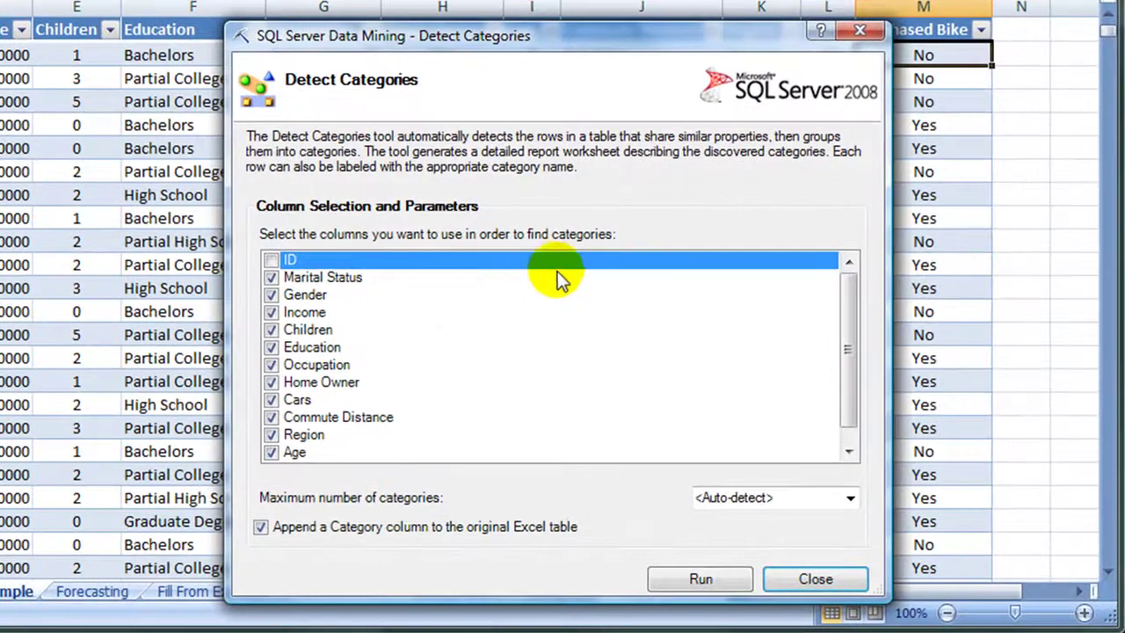
pyautogui.moveTo(848, 318); pyautogui.dragTo(848, 369)
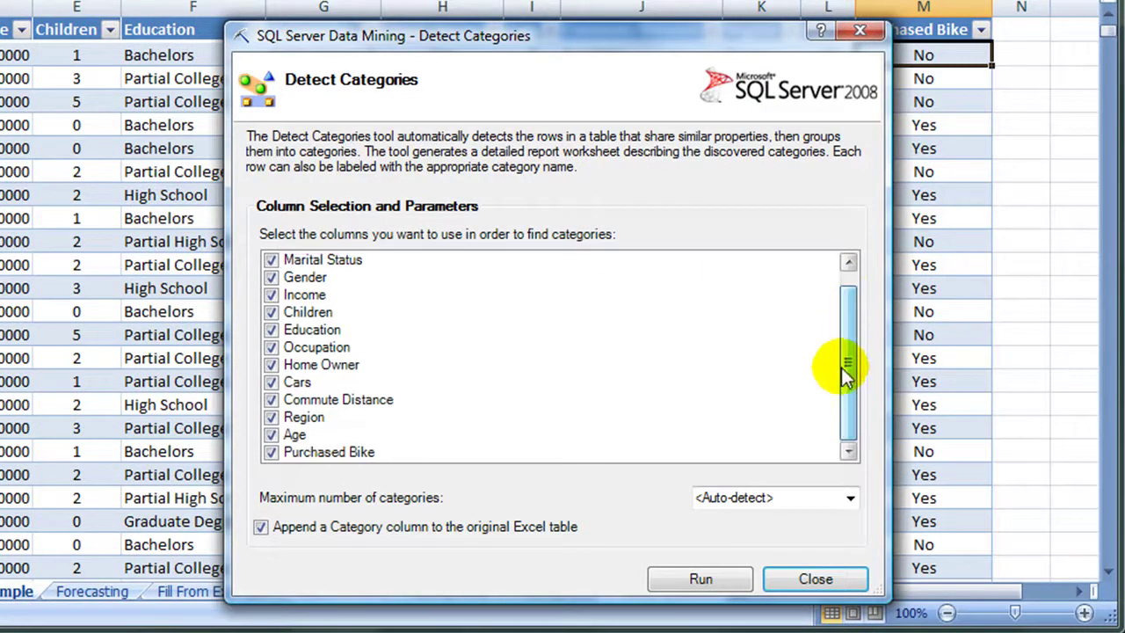
pyautogui.click(852, 498)
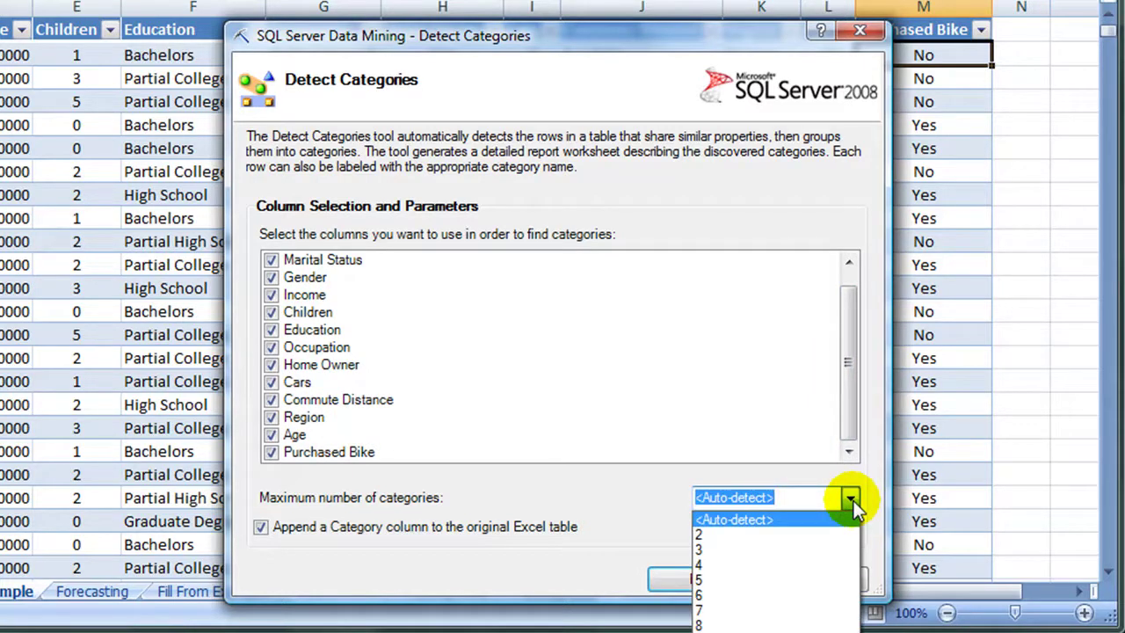
pyautogui.click(853, 500)
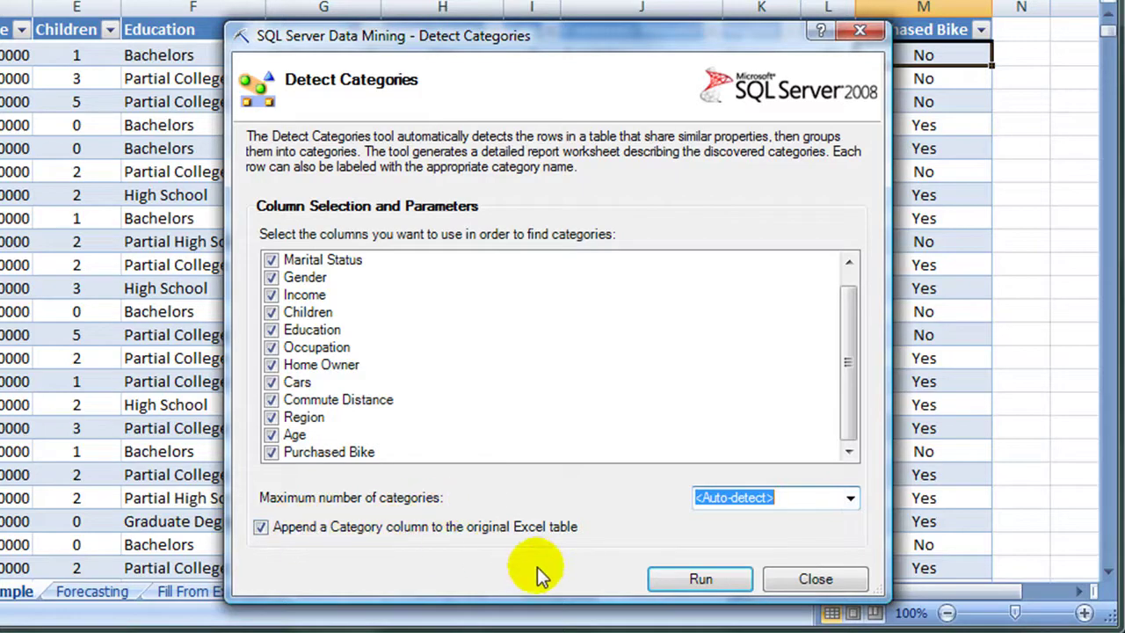
pyautogui.click(666, 582)
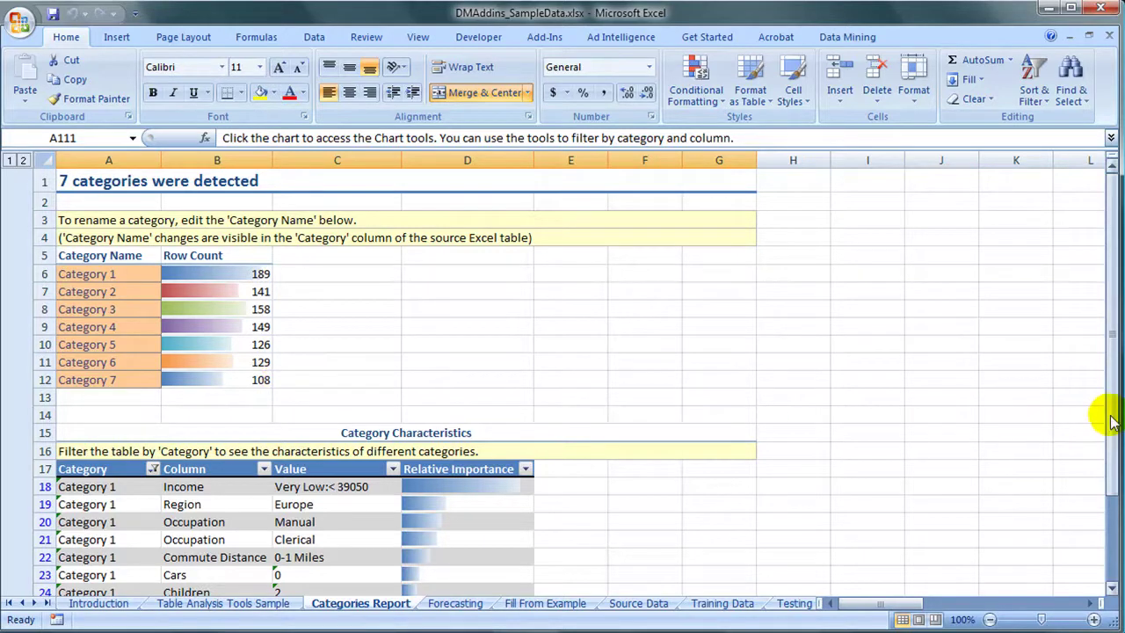
# - Filter the Category column with (Select All) so all seven categories are listed
pyautogui.moveTo(1112, 420); pyautogui.dragTo(1108, 422)
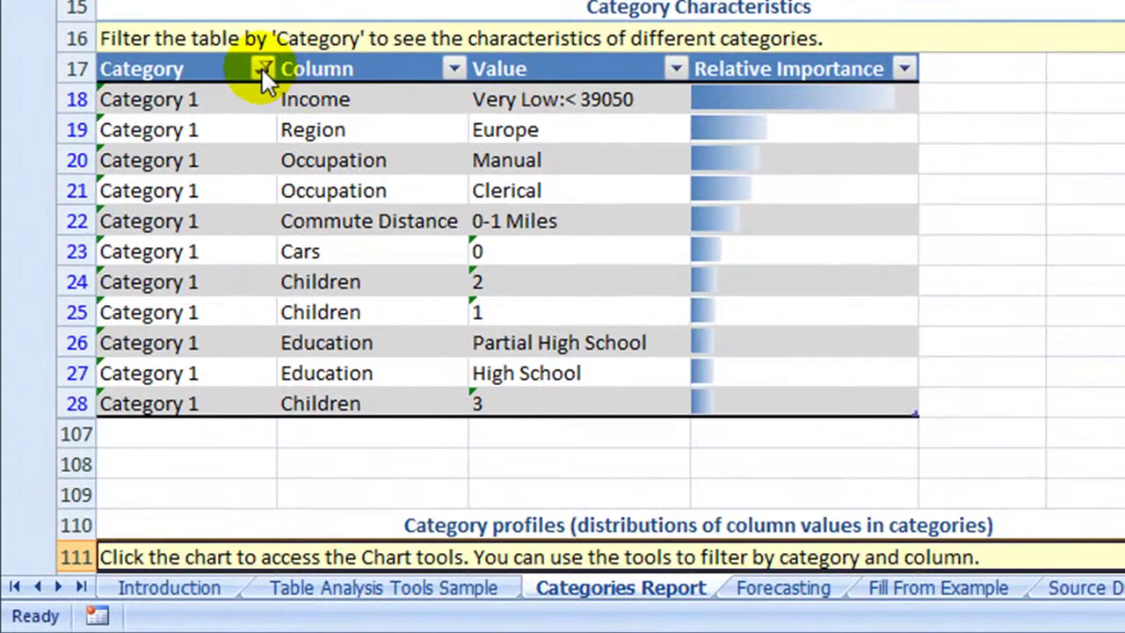
pyautogui.click(261, 66)
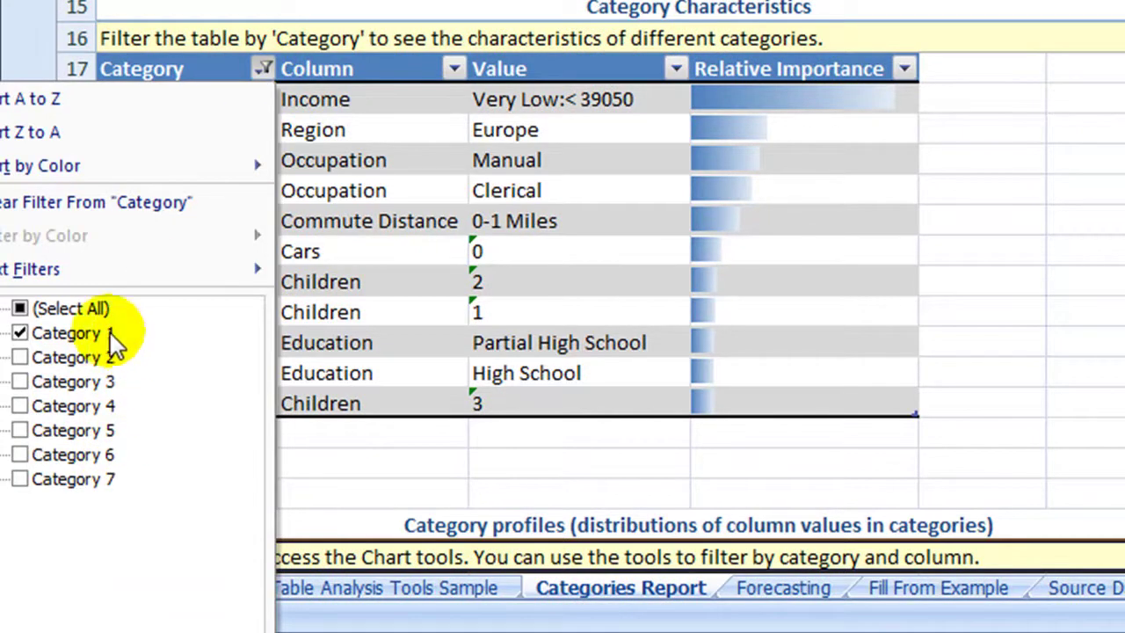
pyautogui.click(20, 309)
pyautogui.press('Return')
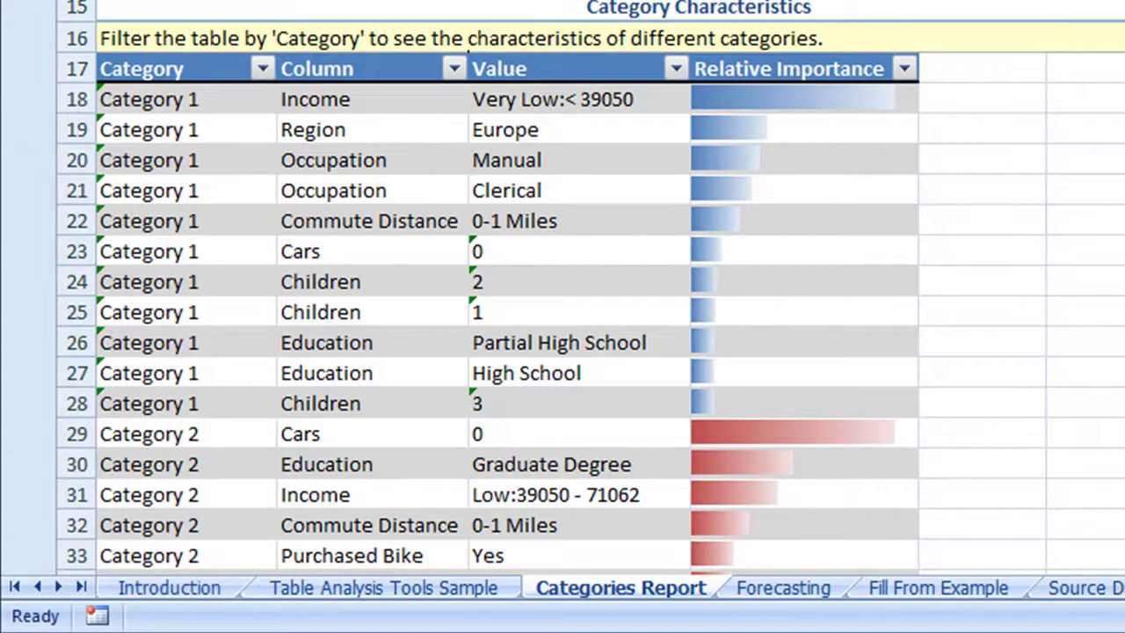
# - Scroll through the seven categories' characteristics down toward the category profiles chart
pyautogui.scroll(-2, 562, 290)
pyautogui.scroll(-1, 562, 290)
pyautogui.scroll(1, 563, 316)
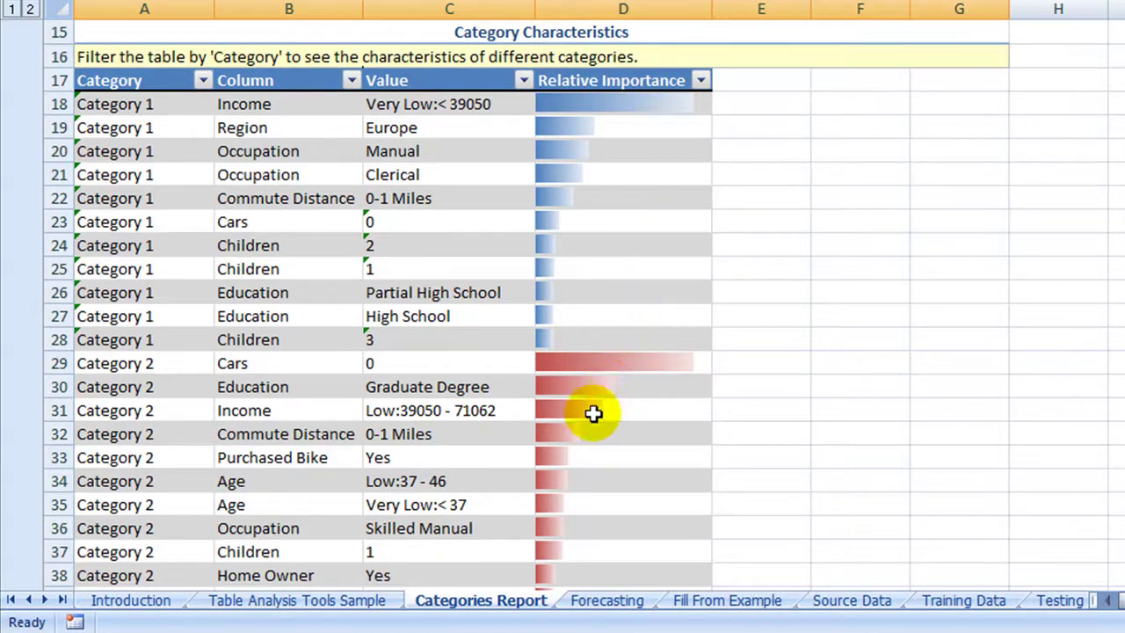
pyautogui.scroll(-1, 563, 307)
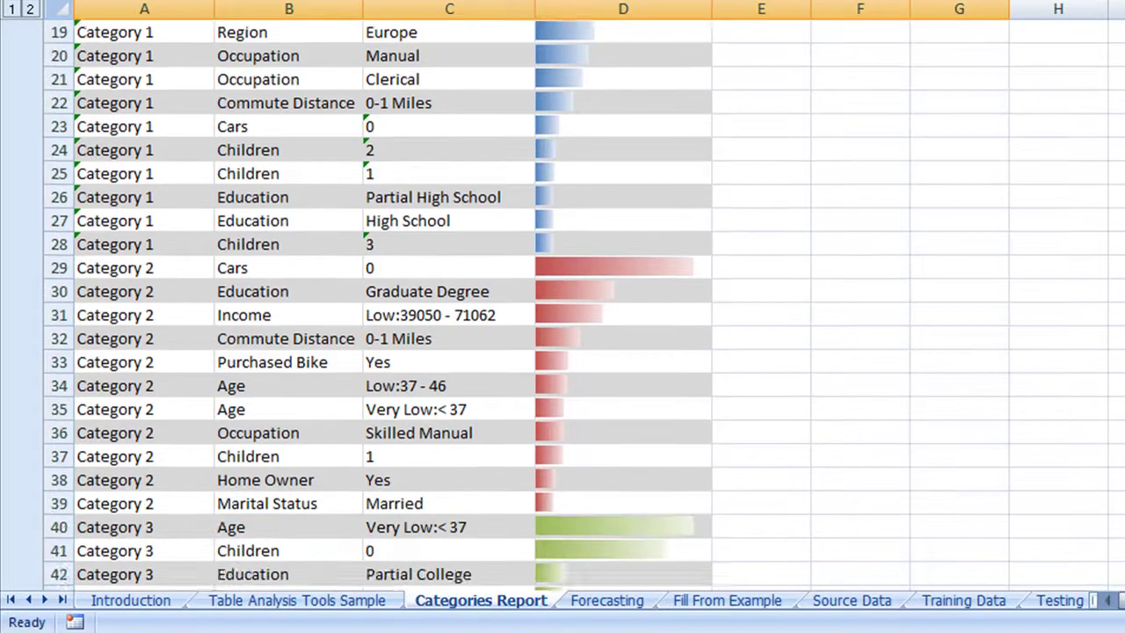
pyautogui.scroll(-3, 562, 307)
pyautogui.scroll(-2, 563, 308)
pyautogui.scroll(-2, 563, 308)
pyautogui.scroll(-2, 562, 308)
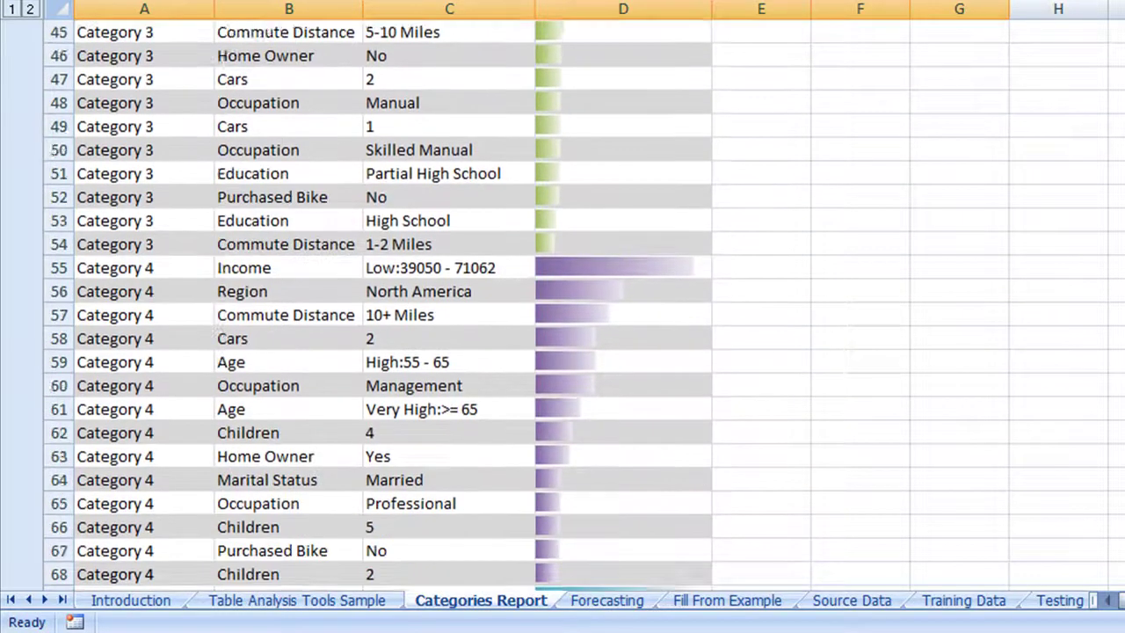
pyautogui.scroll(-1, 563, 308)
pyautogui.scroll(-2, 563, 308)
pyautogui.scroll(-1, 563, 308)
pyautogui.scroll(-2, 563, 307)
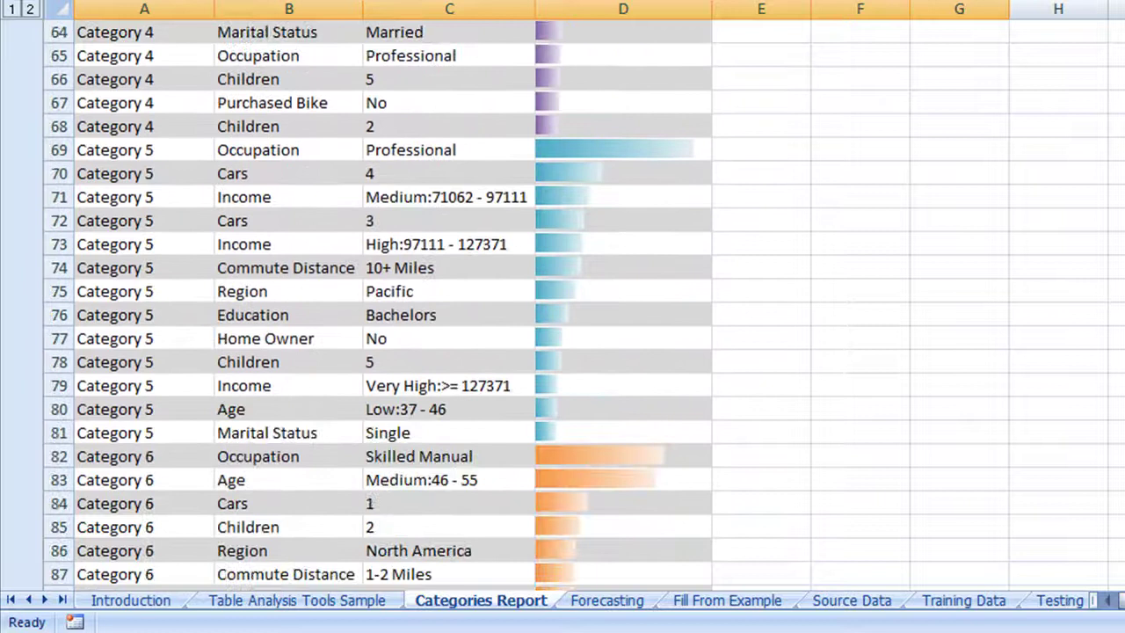
pyautogui.scroll(-2, 562, 308)
pyautogui.scroll(-3, 563, 308)
pyautogui.scroll(-3, 563, 308)
pyautogui.scroll(-3, 563, 308)
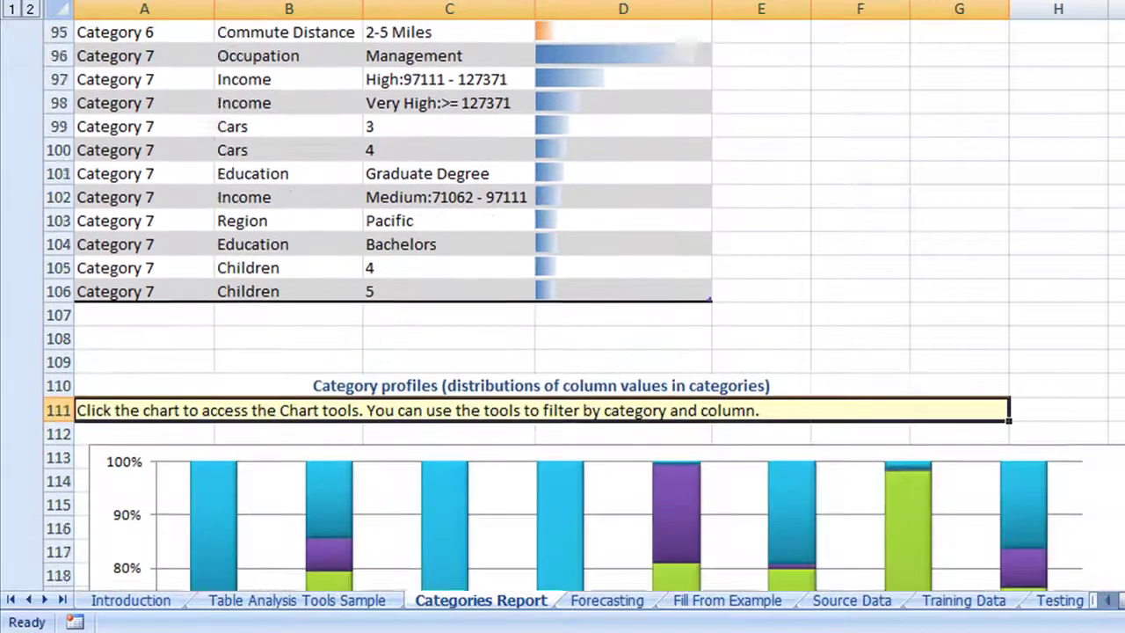
# - Scroll to the Category profiles chart showing Age distributions across all seven categories
pyautogui.scroll(-2, 562, 307)
pyautogui.scroll(-1, 562, 308)
pyautogui.scroll(-1, 562, 307)
pyautogui.scroll(-1, 563, 308)
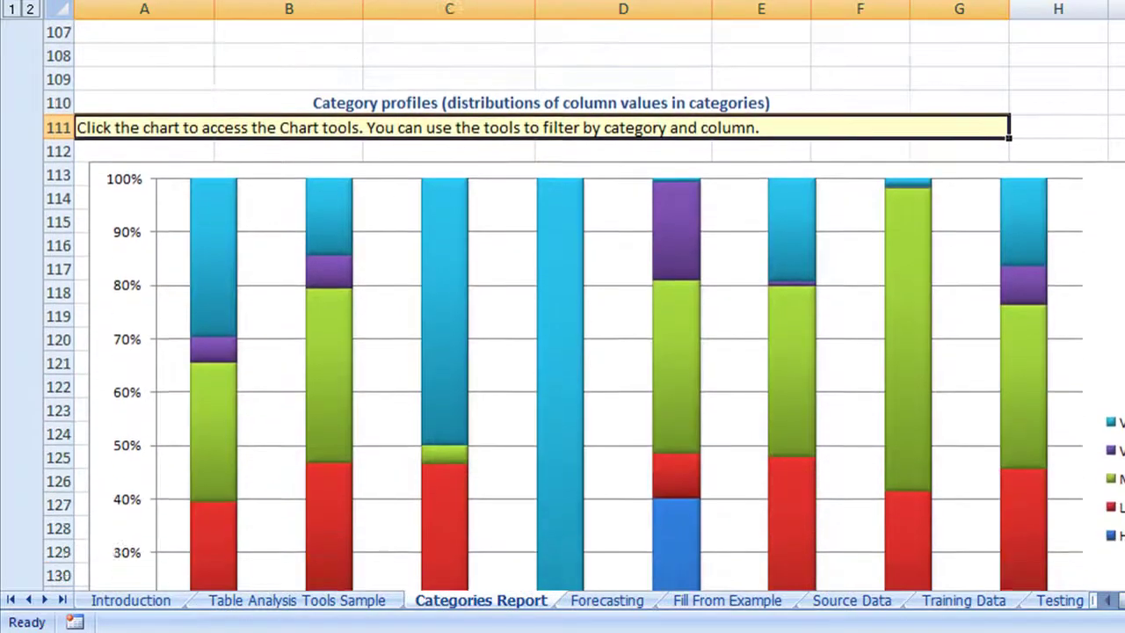
pyautogui.scroll(-1, 563, 307)
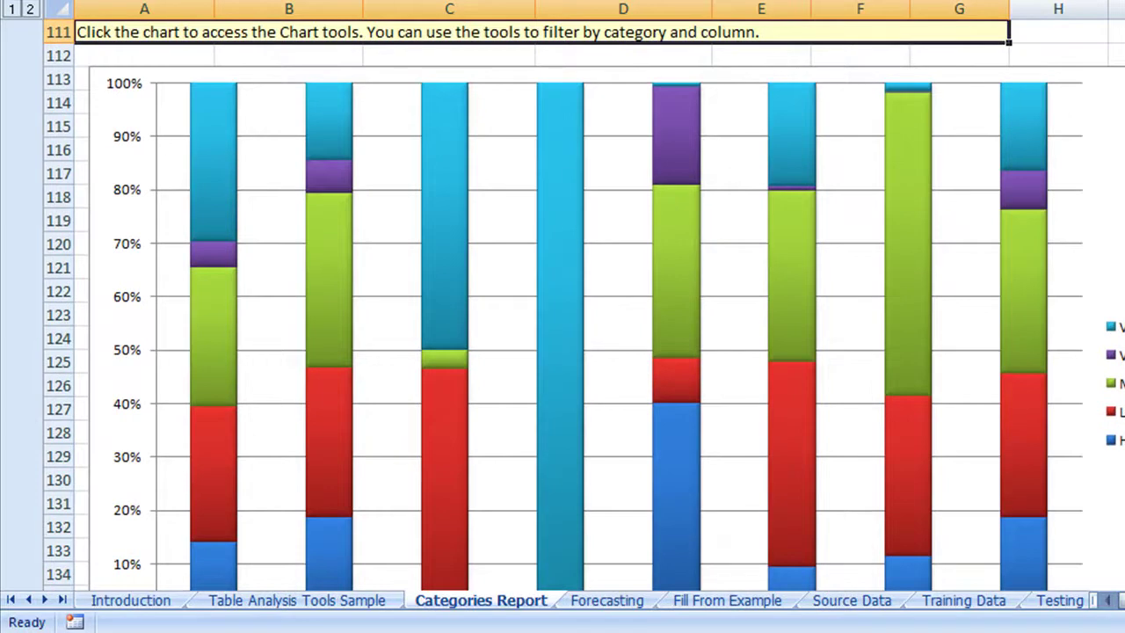
pyautogui.keyDown('ctrl'); pyautogui.scroll(-1, 563, 334); pyautogui.keyUp('ctrl')
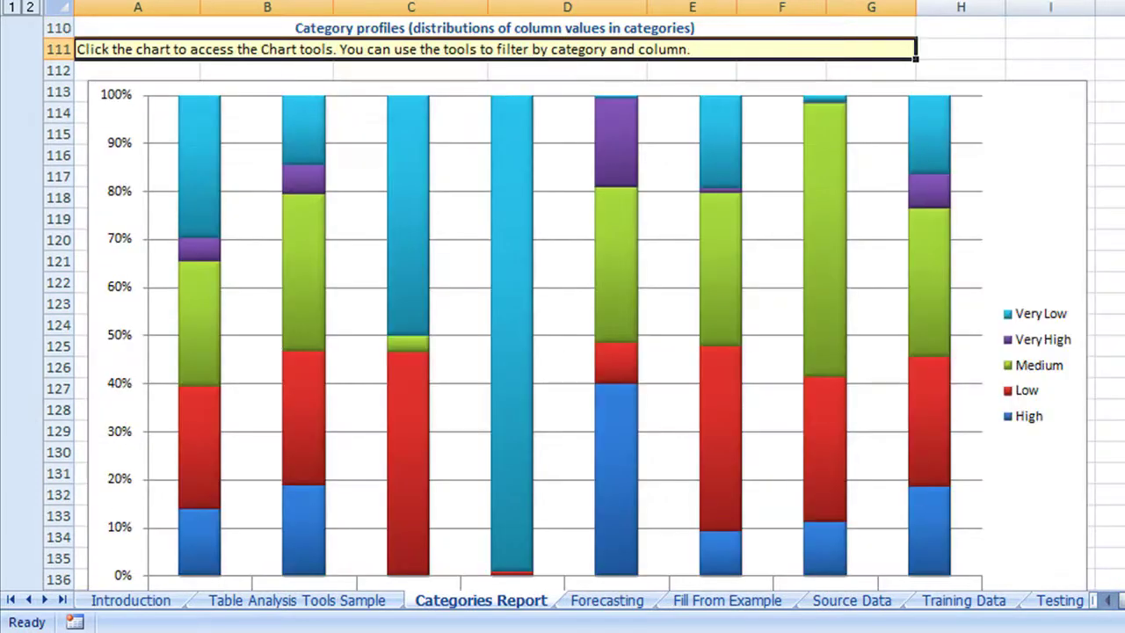
pyautogui.scroll(-1, 562, 308)
pyautogui.scroll(-1, 563, 307)
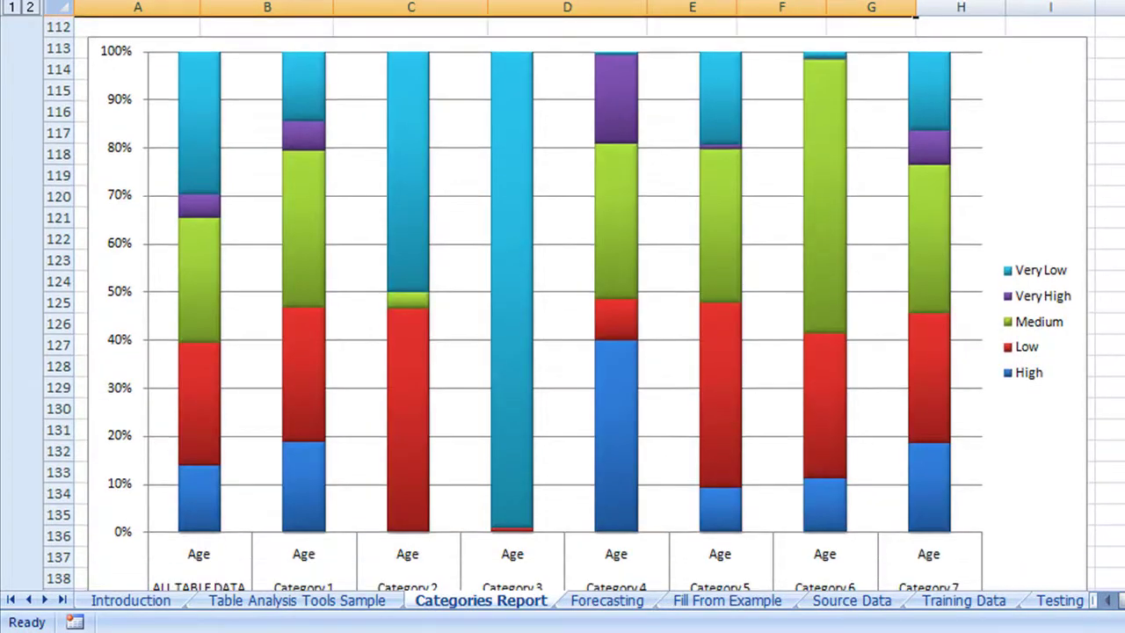
pyautogui.keyDown('ctrl'); pyautogui.scroll(-1, 563, 308); pyautogui.keyUp('ctrl')
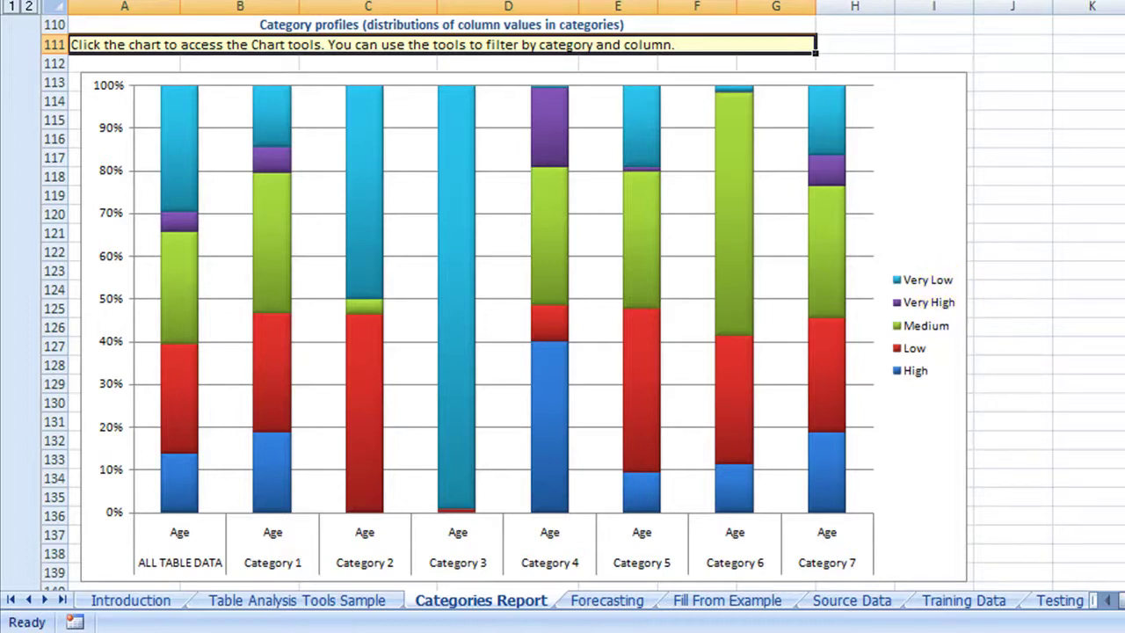
pyautogui.scroll(-1, 562, 299)
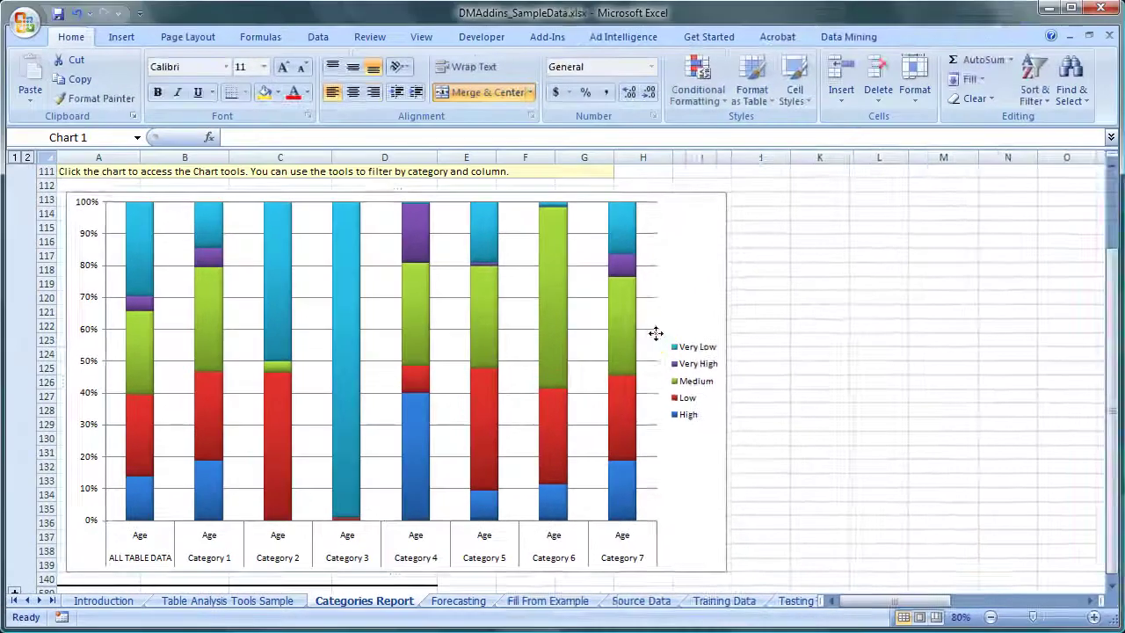
pyautogui.click(655, 336)
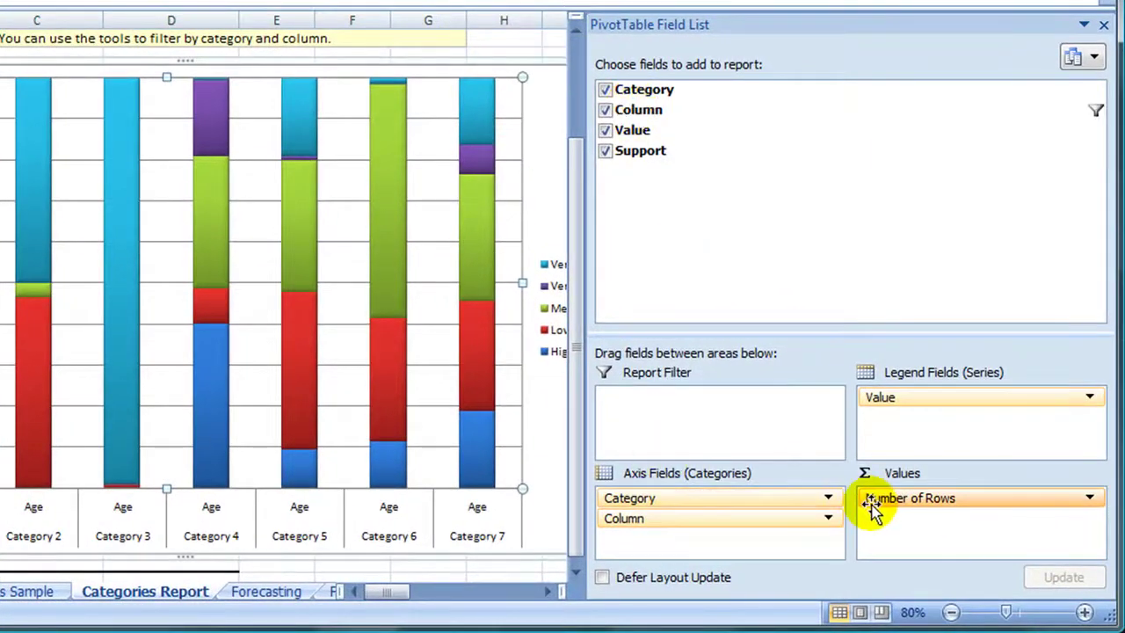
pyautogui.click(828, 519)
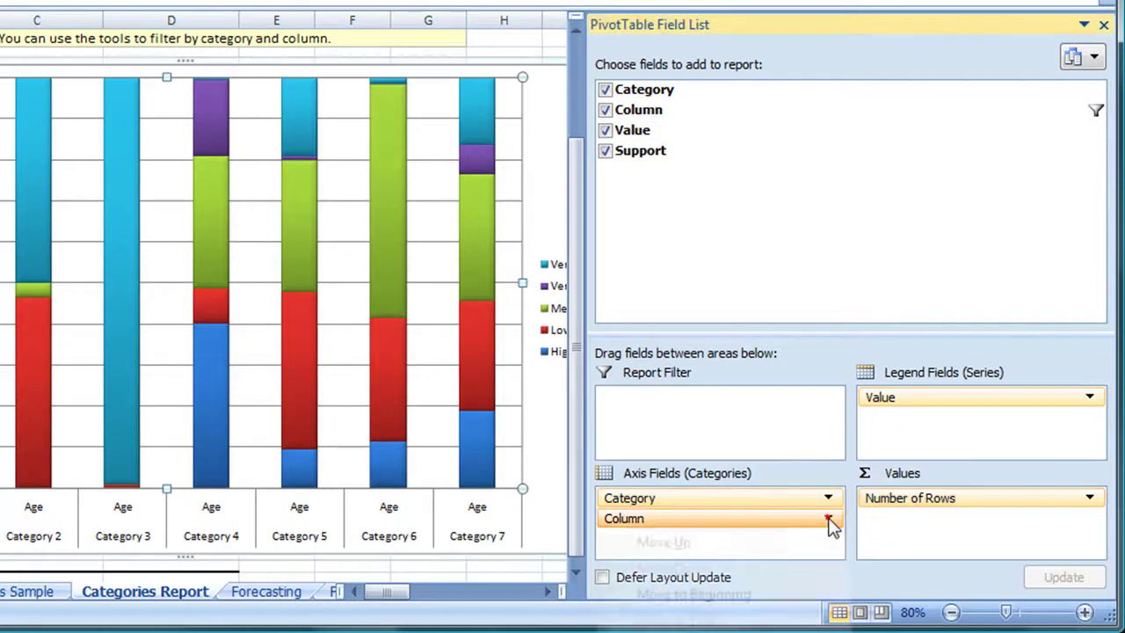
pyautogui.click(829, 520)
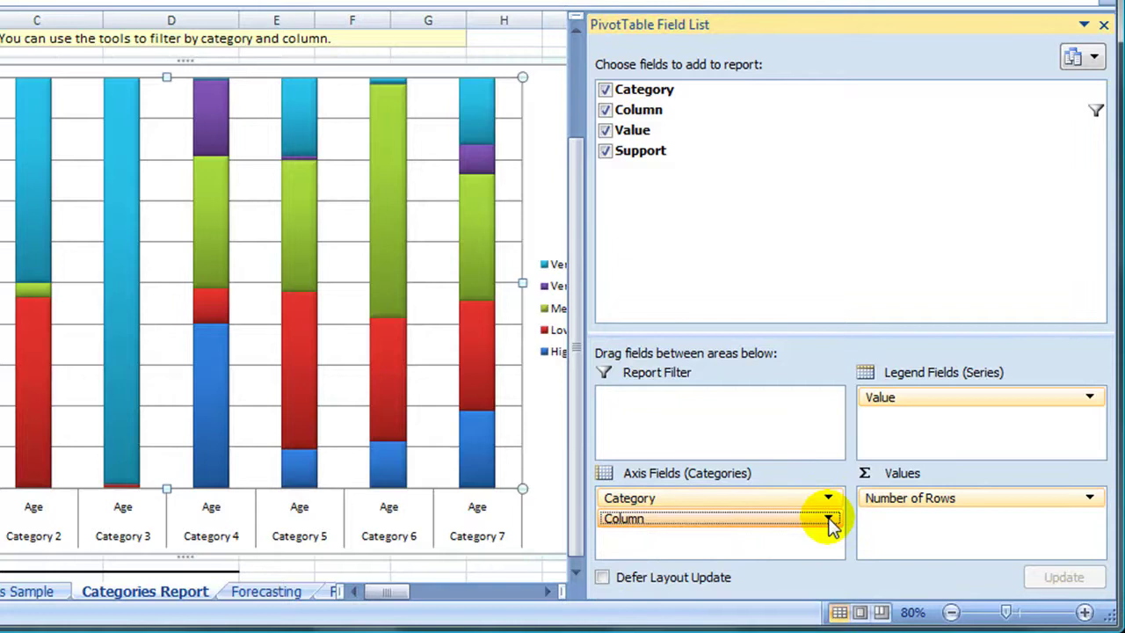
pyautogui.click(1105, 30)
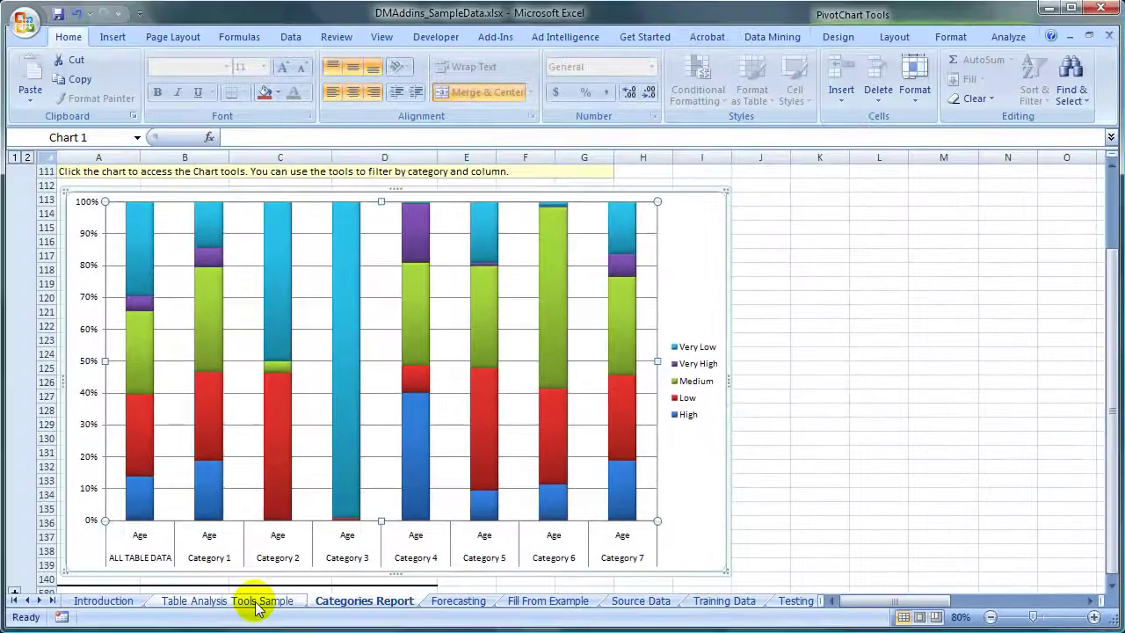
# - On the Table Analysis Tools Sample sheet, check the new Category column's filter lists Categories 1–7
pyautogui.click(256, 604)
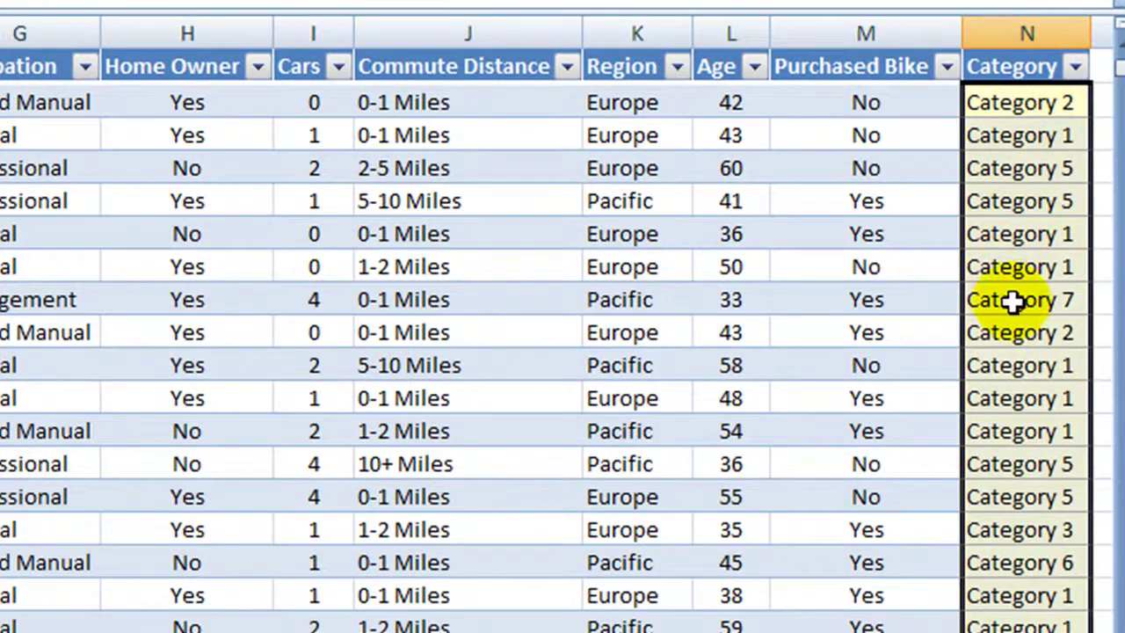
pyautogui.click(1074, 68)
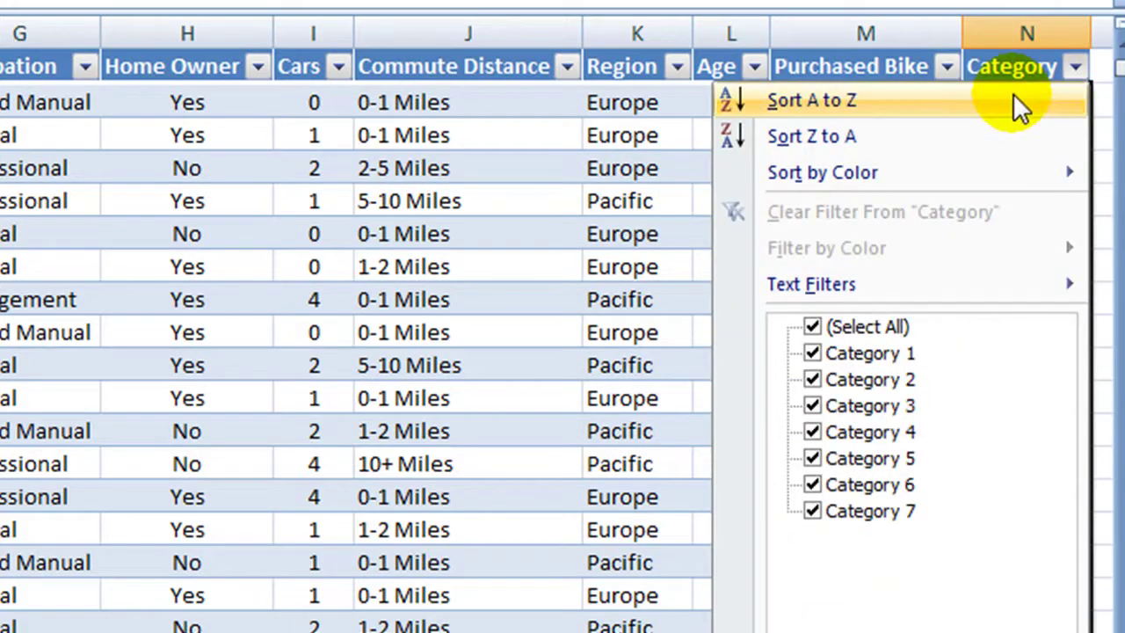